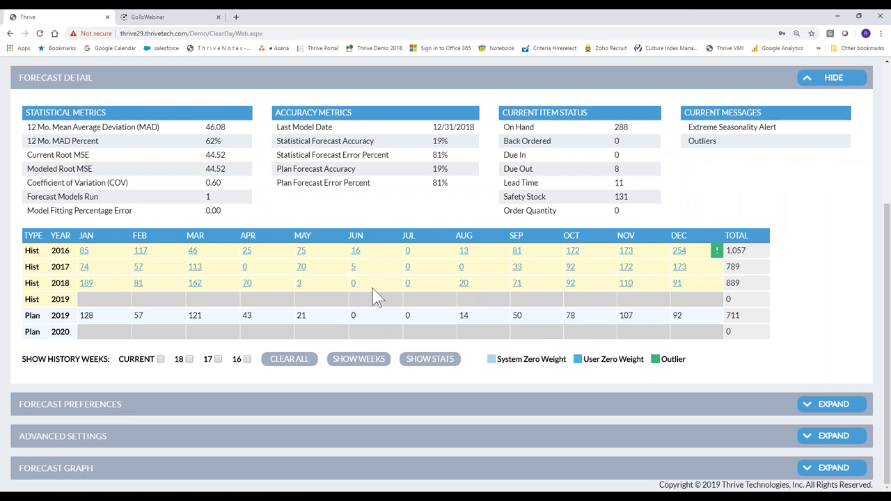
# Open the replenishment details for the flame sensor at location 02GR and examine its replenishment plan and other locations' stock status.
pyautogui.scroll(3, 446, 216)
pyautogui.moveTo(583, 89)
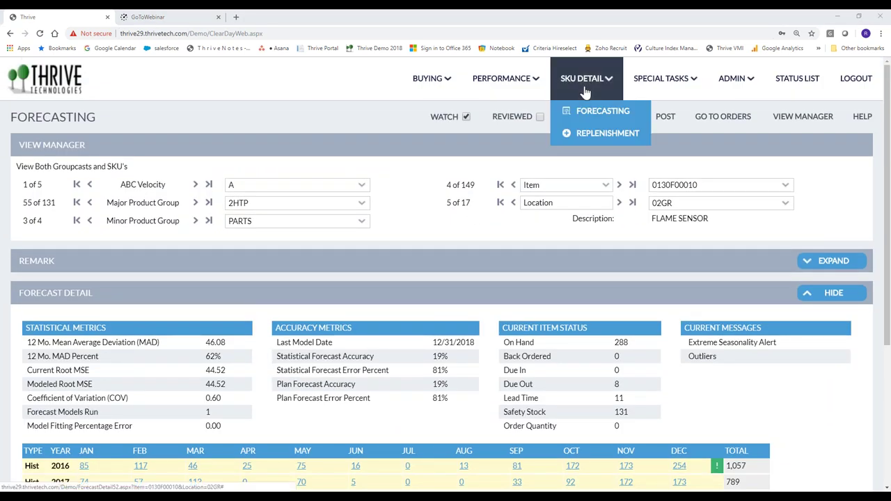
pyautogui.click(585, 137)
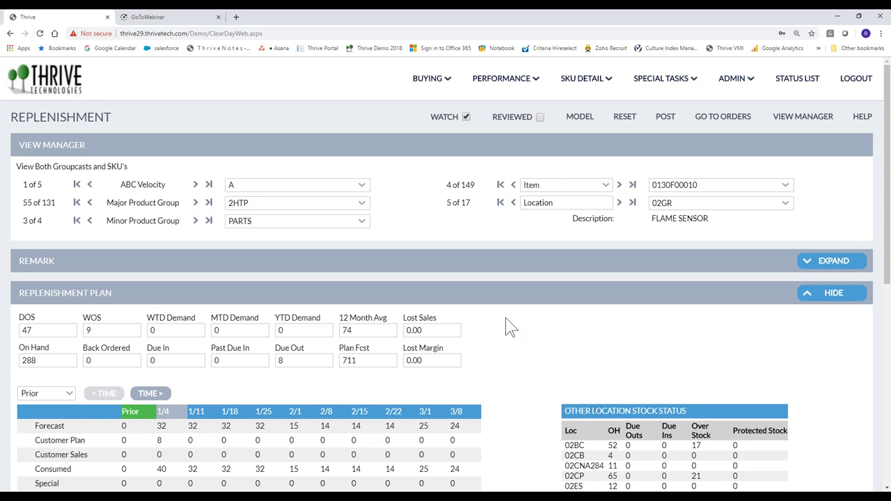
pyautogui.scroll(-1, 508, 327)
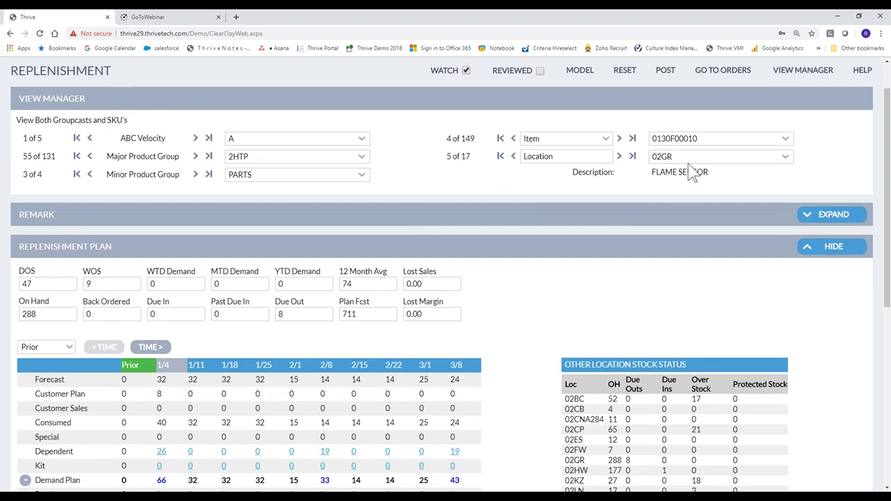
pyautogui.scroll(-1, 529, 266)
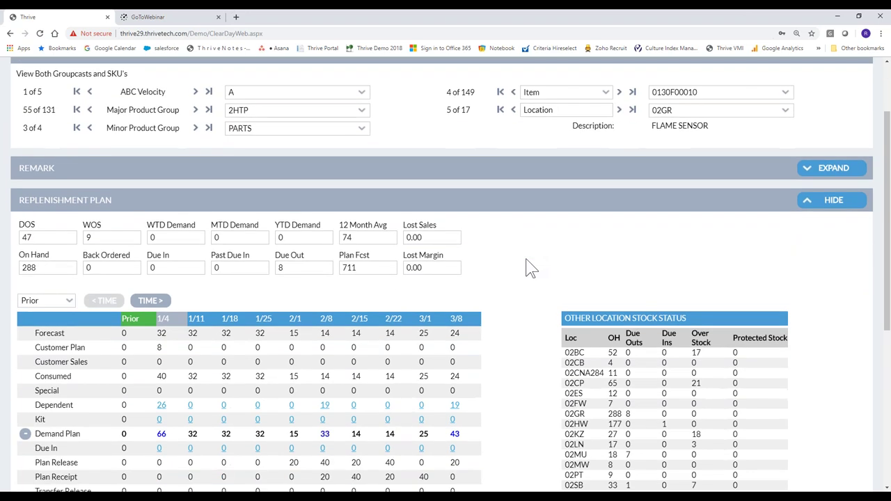
pyautogui.scroll(-3, 529, 268)
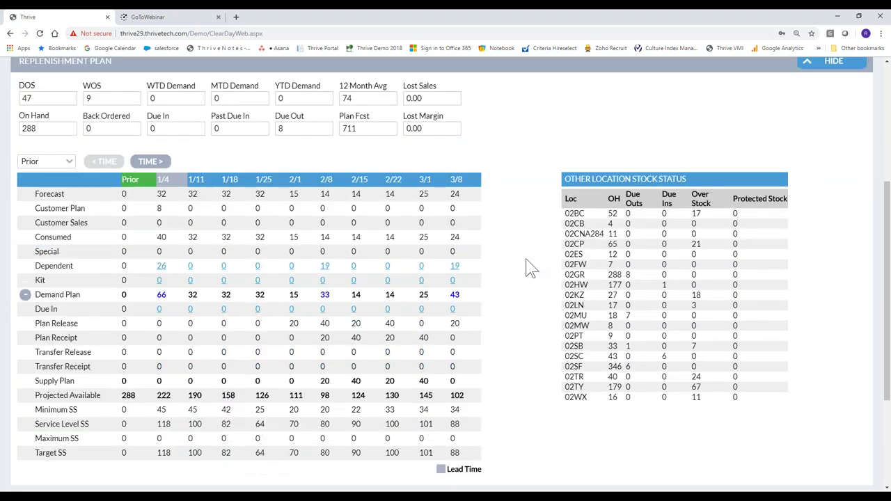
pyautogui.scroll(-1, 530, 268)
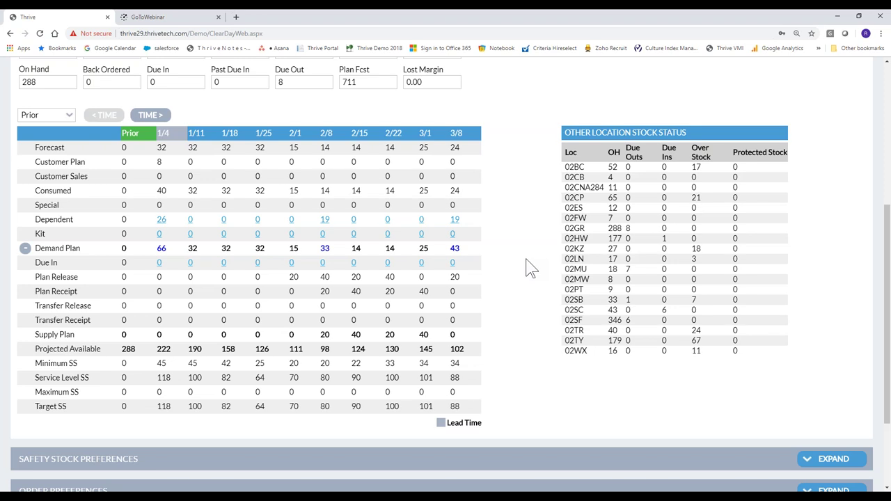
pyautogui.scroll(3, 529, 268)
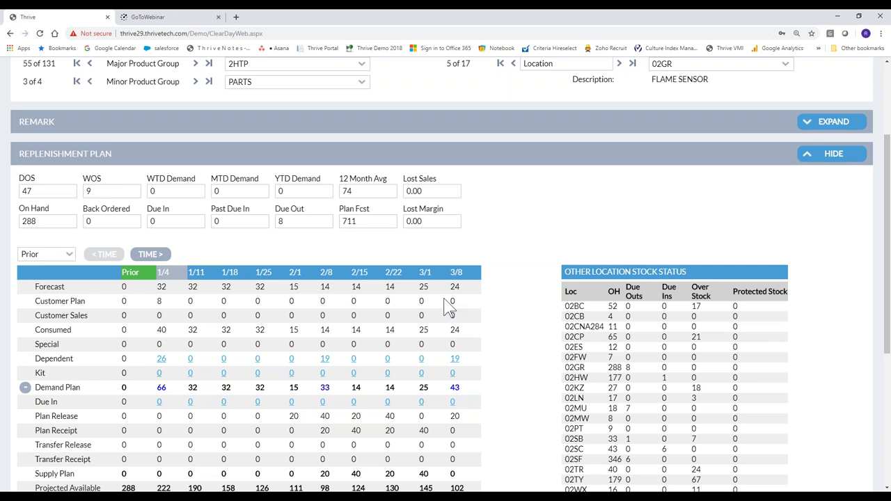
pyautogui.scroll(-3, 448, 306)
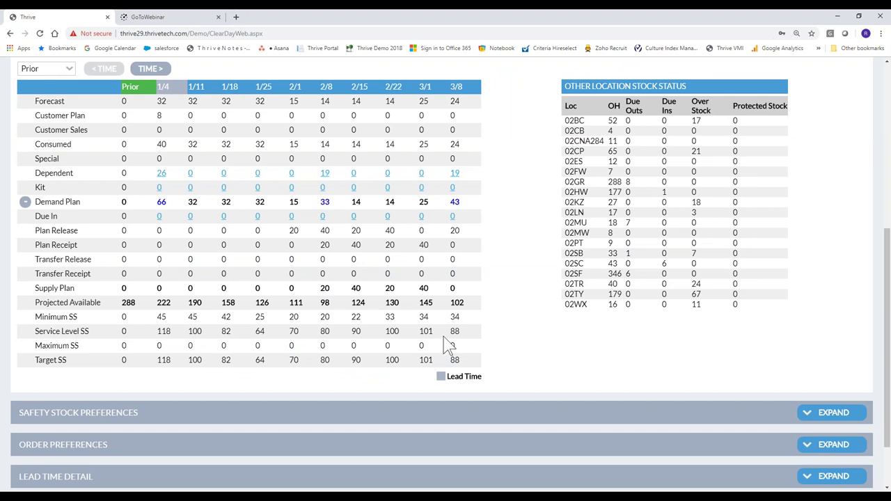
# Advance the replenishment plan to the periods starting 03/15/2019 and 05/31/2019, reviewing demand, supply and safety stock in each.
pyautogui.scroll(2, 209, 209)
pyautogui.click(149, 161)
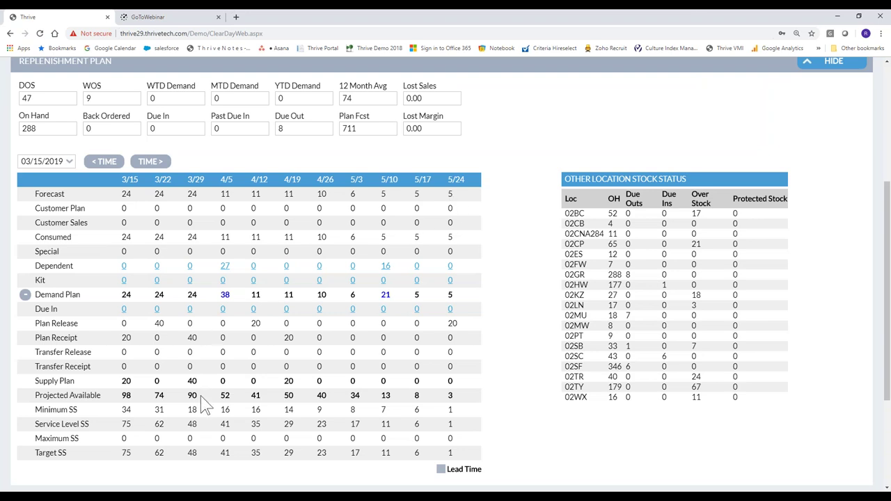
pyautogui.scroll(-2, 201, 401)
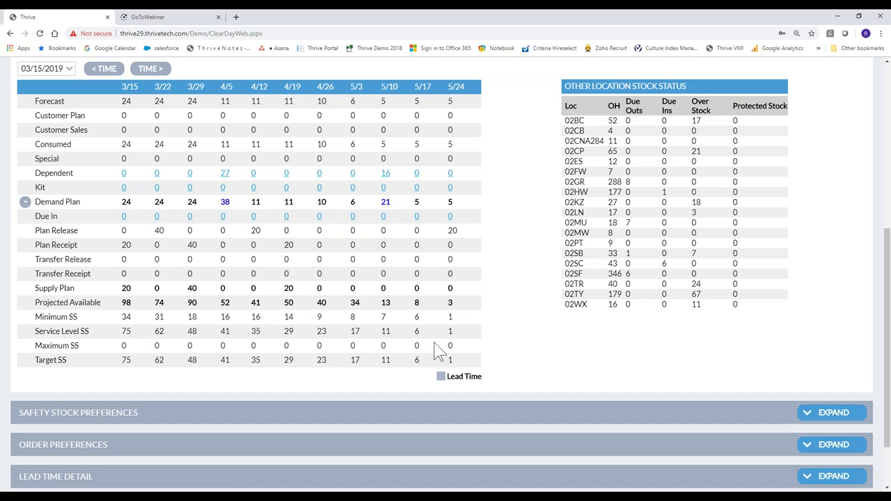
pyautogui.scroll(2, 439, 352)
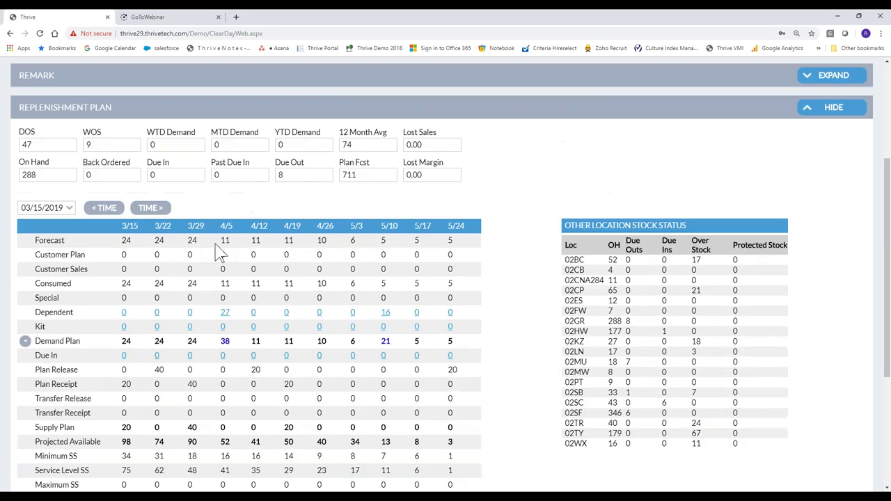
pyautogui.click(148, 208)
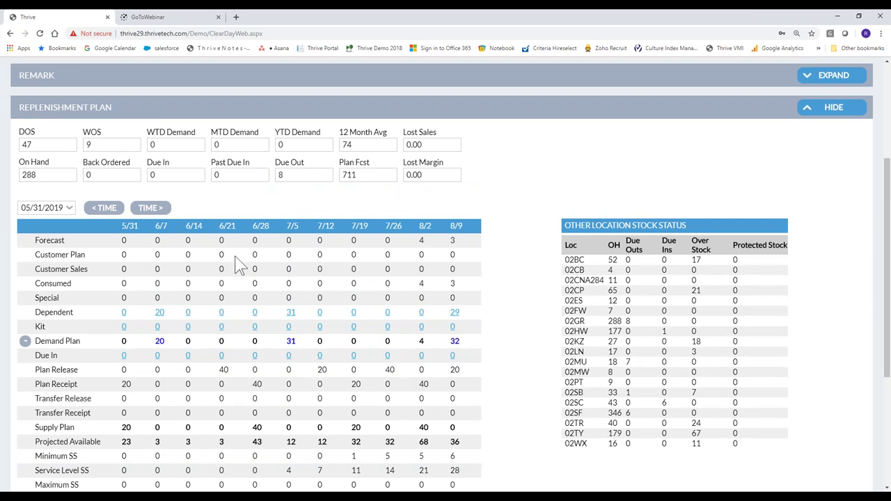
pyautogui.scroll(-2, 192, 284)
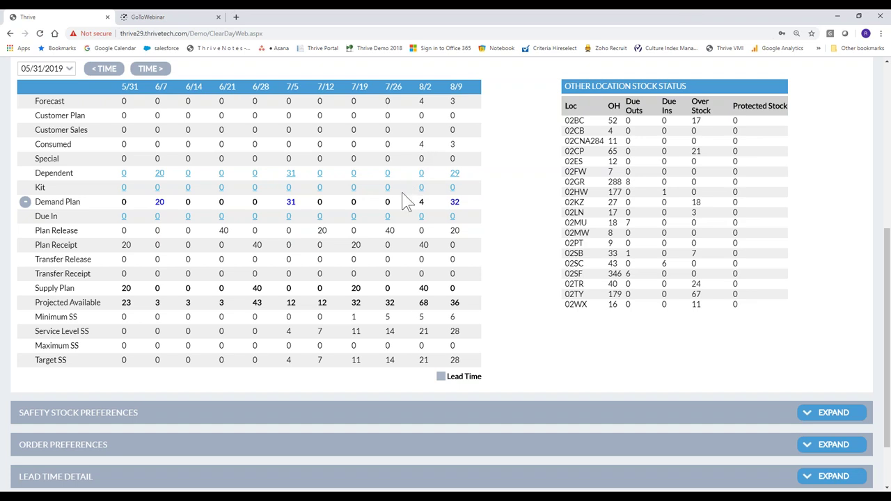
# Return to the forecasting details of the same flame sensor SKU.
pyautogui.scroll(4, 407, 200)
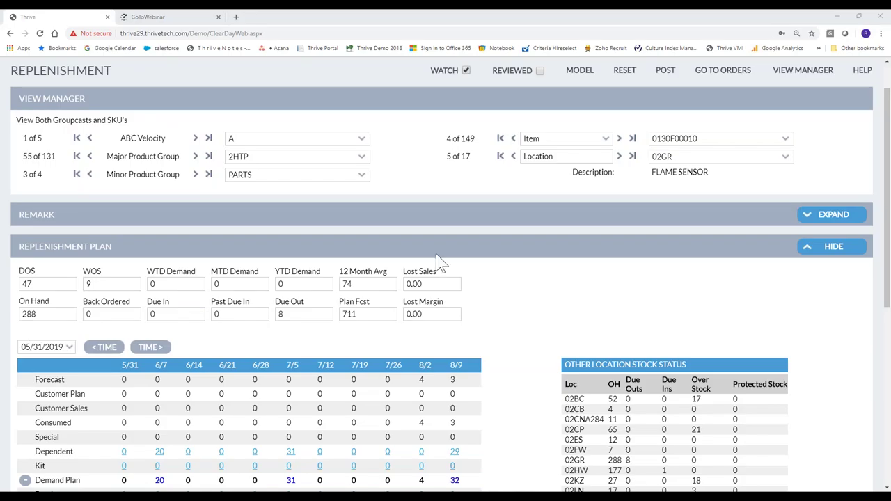
pyautogui.scroll(1, 521, 252)
pyautogui.moveTo(589, 80)
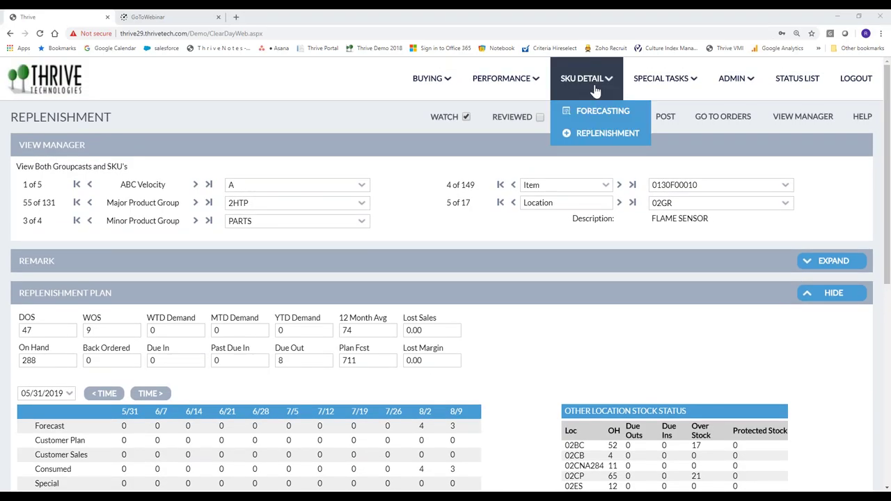
pyautogui.click(603, 127)
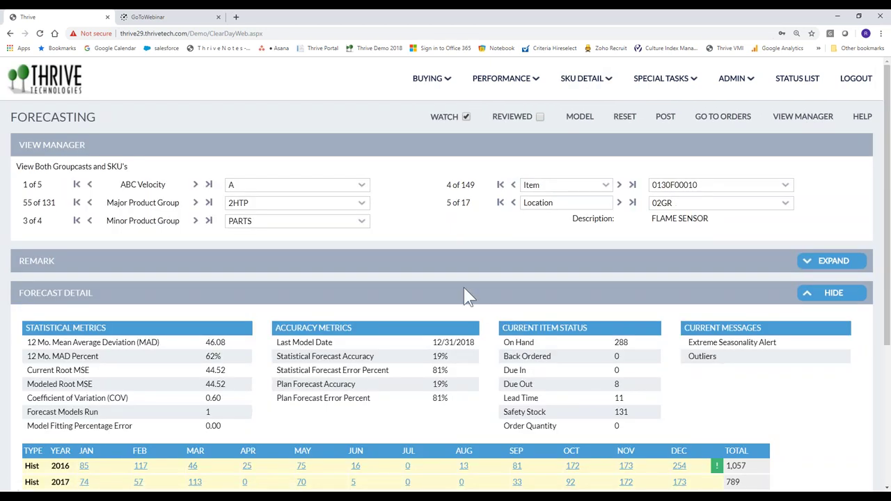
# Expand the flame sensor's forecast preferences and examine its extreme seasonality settings and indices alongside the demand history.
pyautogui.scroll(-3, 463, 288)
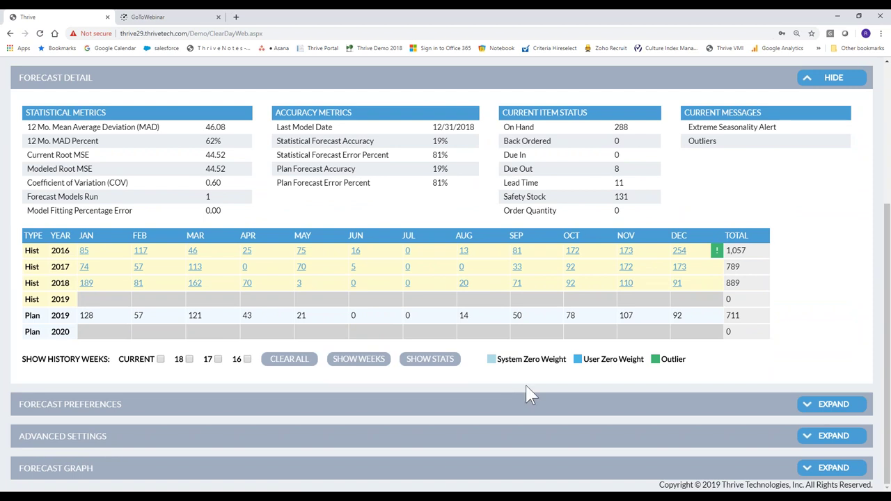
pyautogui.click(808, 404)
pyautogui.scroll(-2, 605, 396)
pyautogui.scroll(-3, 606, 396)
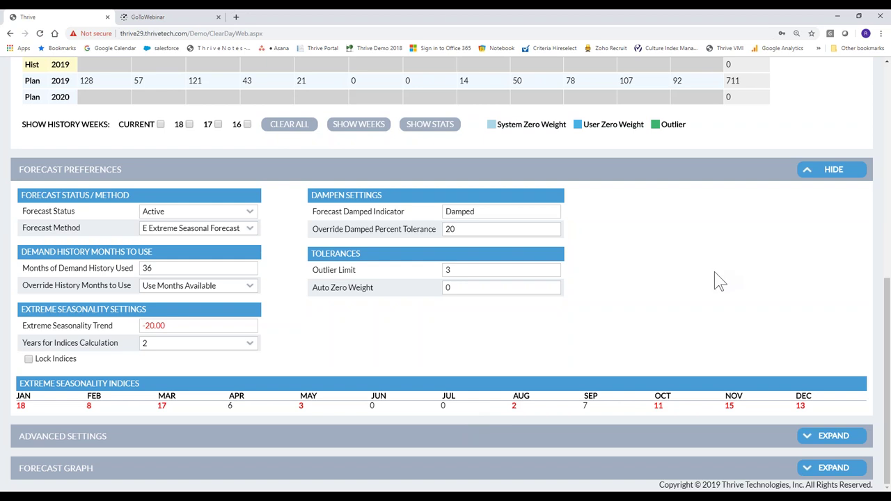
pyautogui.scroll(2, 720, 279)
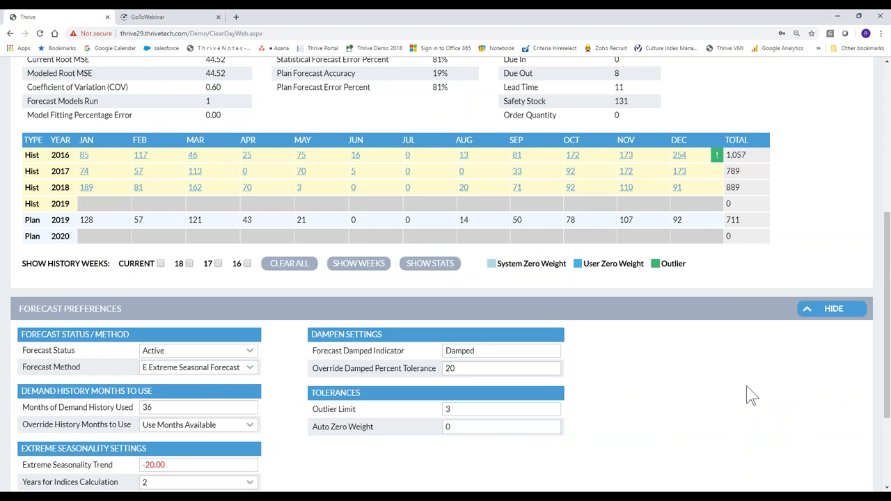
pyautogui.scroll(5, 747, 388)
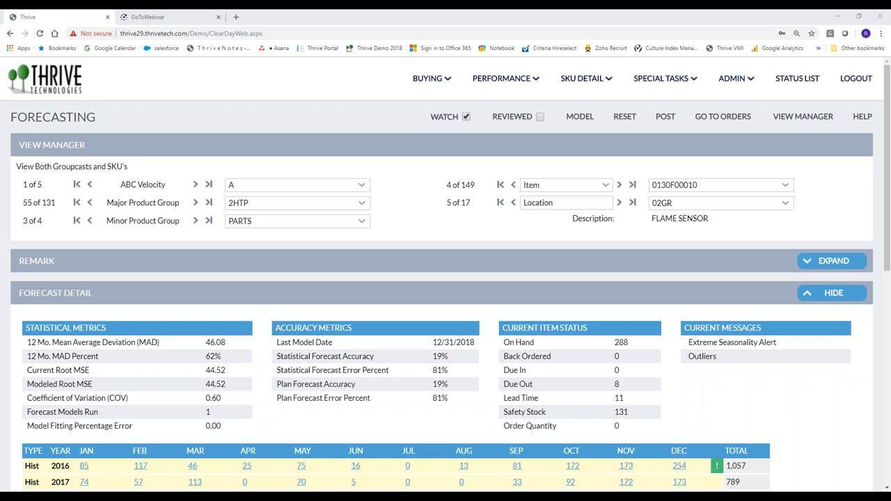
# Switch to the slide presentation and advance past slide #5 on seasonal demand.
pyautogui.hotkey('alt', 'Tab')
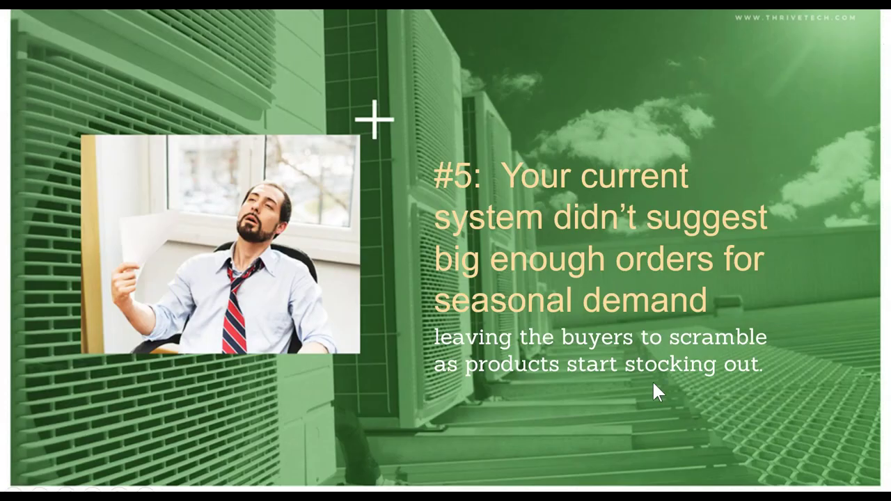
pyautogui.click(605, 405)
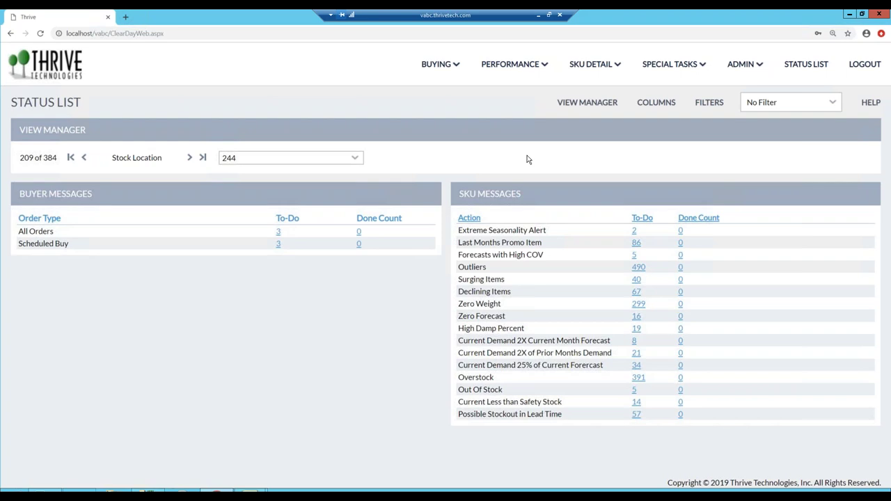
# Open the Reports page in the remote Thrive session, signing in again with the account password.
pyautogui.click(742, 64)
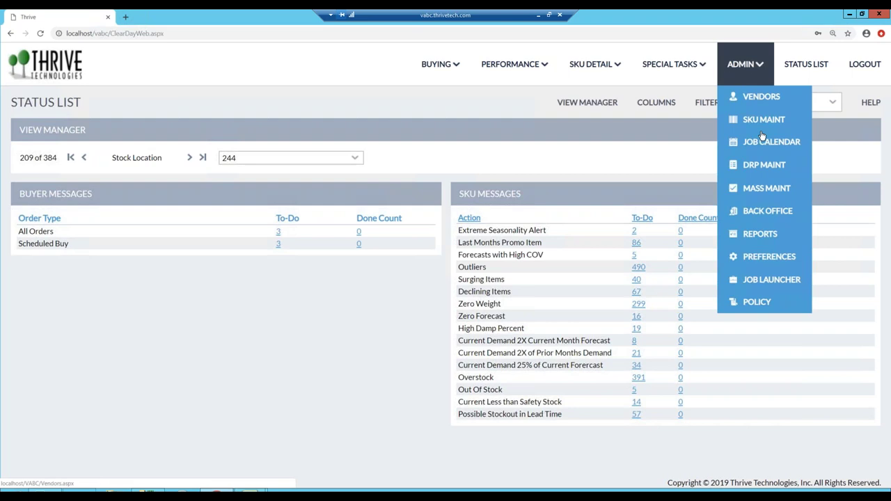
pyautogui.click(761, 234)
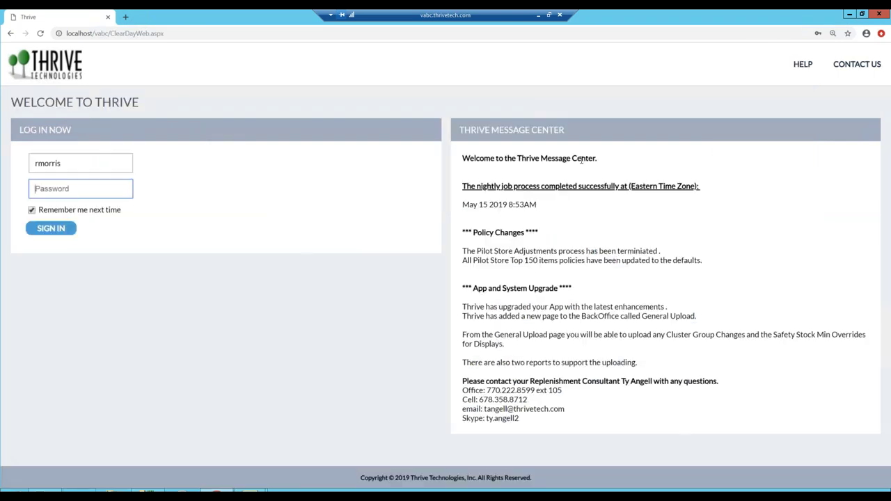
pyautogui.write('•••••••••')
pyautogui.click(63, 228)
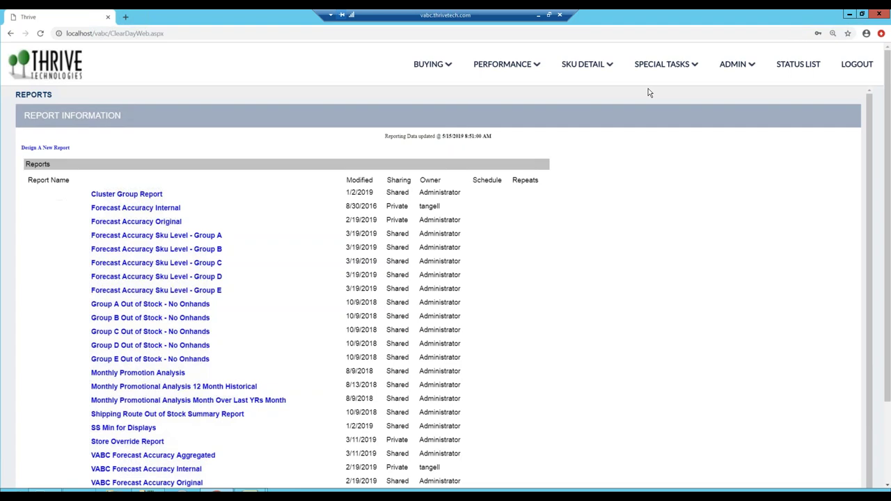
# Open General Upload in the back office and choose the Monthly Promotion - Global Percent table to show its upload format.
pyautogui.click(738, 65)
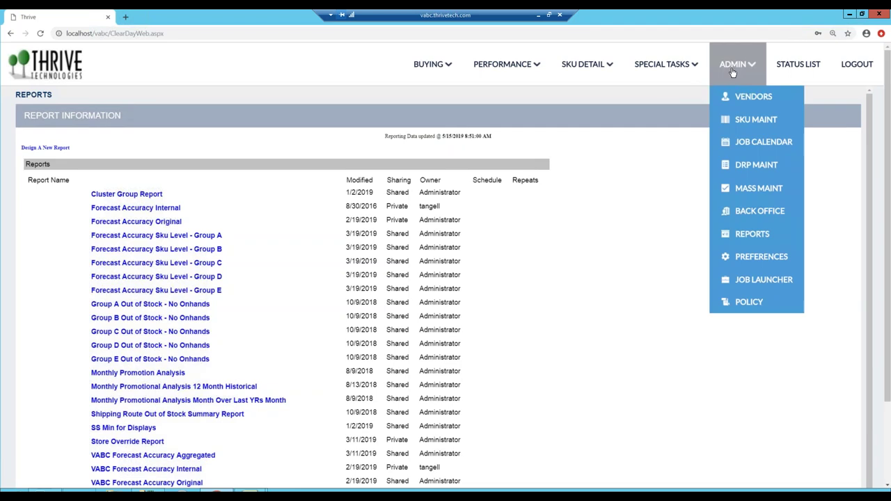
pyautogui.click(748, 211)
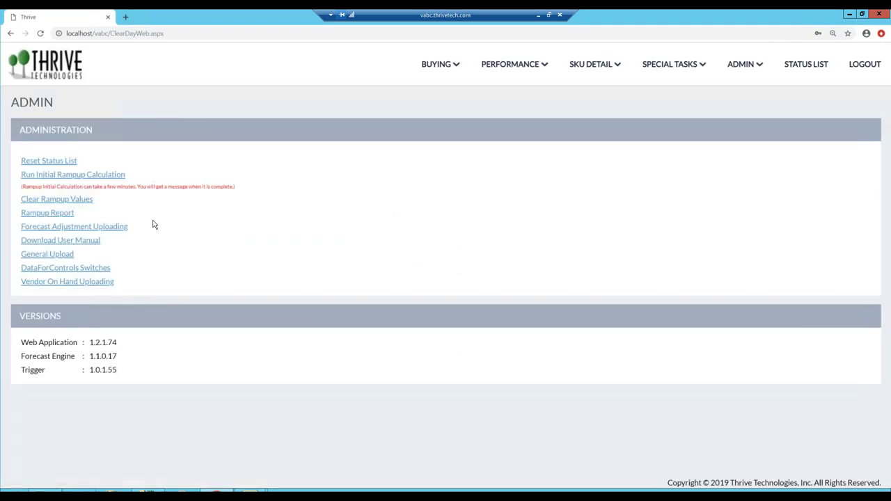
pyautogui.click(67, 257)
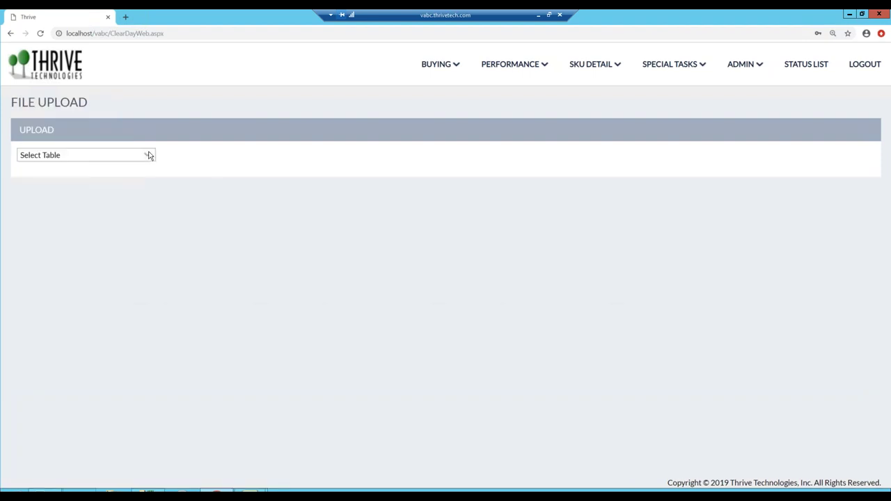
pyautogui.click(148, 155)
pyautogui.click(108, 196)
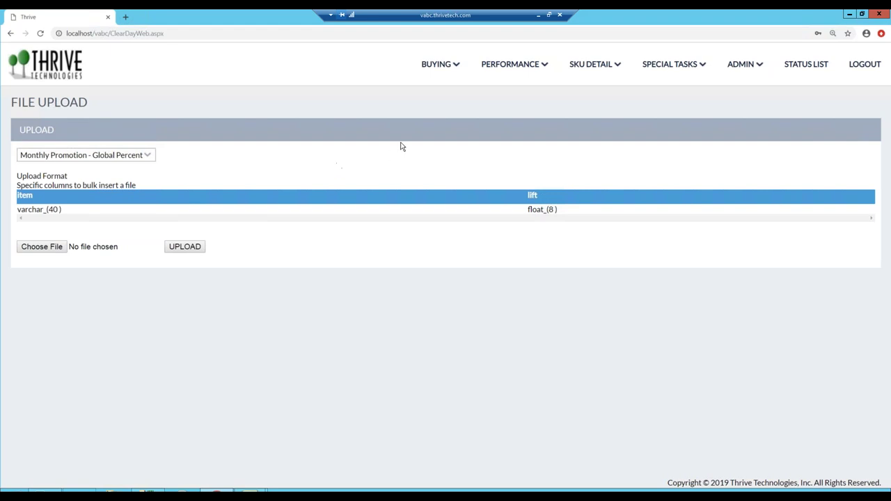
# Return to the status list for location 244 and open the Last Months Promo Item message for Bulleit Bourbon, item 017086.
pyautogui.click(451, 73)
pyautogui.click(449, 98)
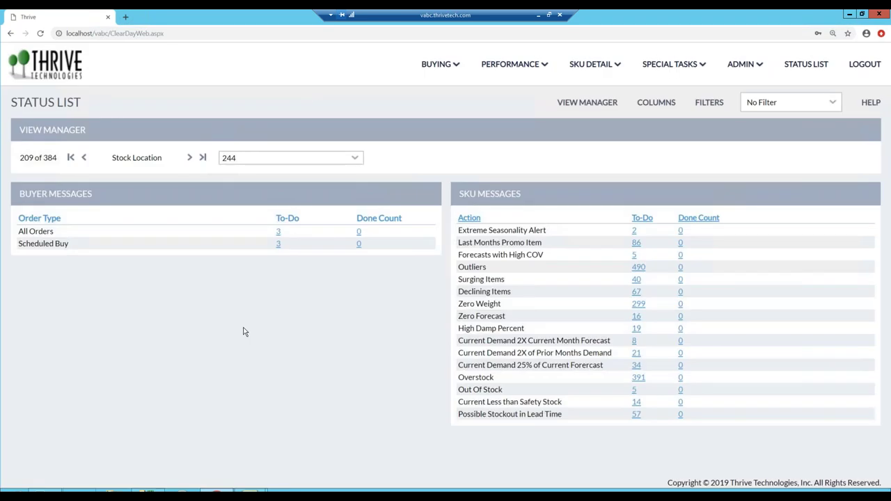
pyautogui.click(637, 244)
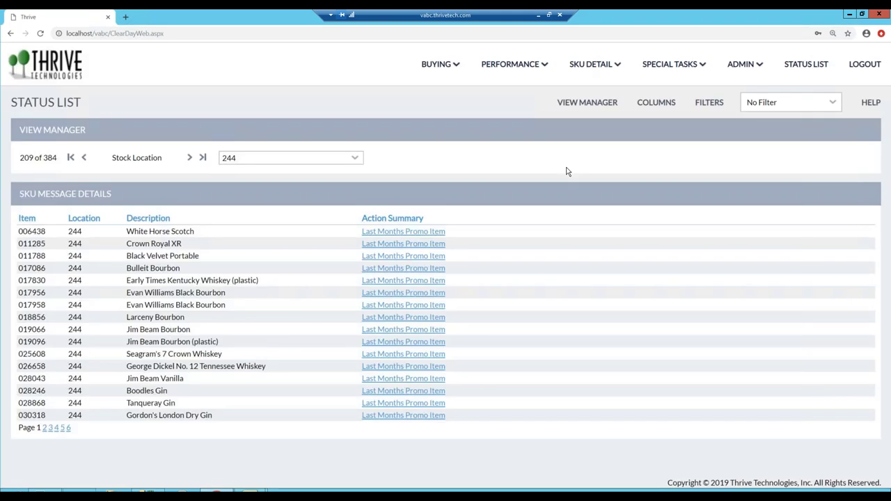
pyautogui.click(410, 270)
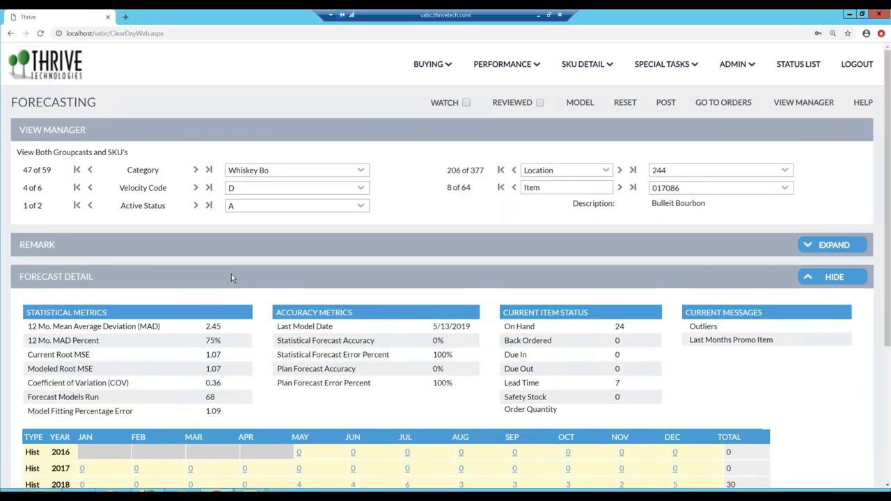
# Open Bulleit Bourbon's March 2019 demand detail, review its actual sales and estimated promo lift, and close it.
pyautogui.scroll(-3, 236, 275)
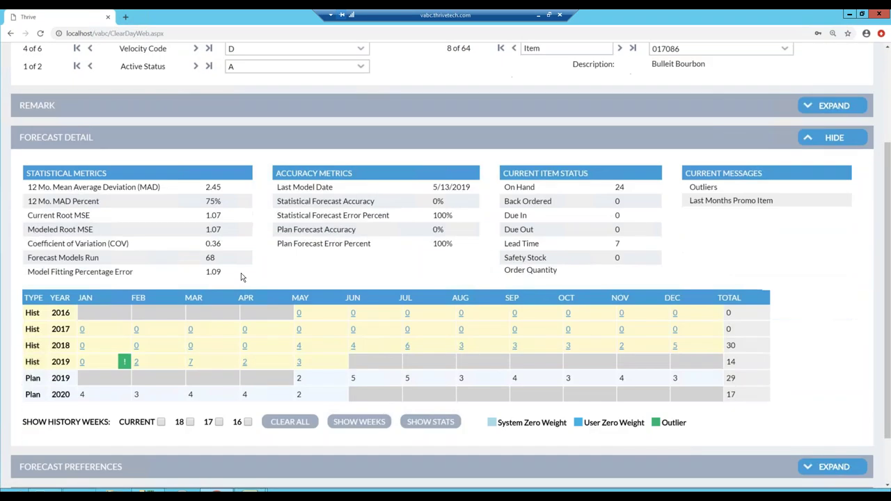
pyautogui.click(191, 299)
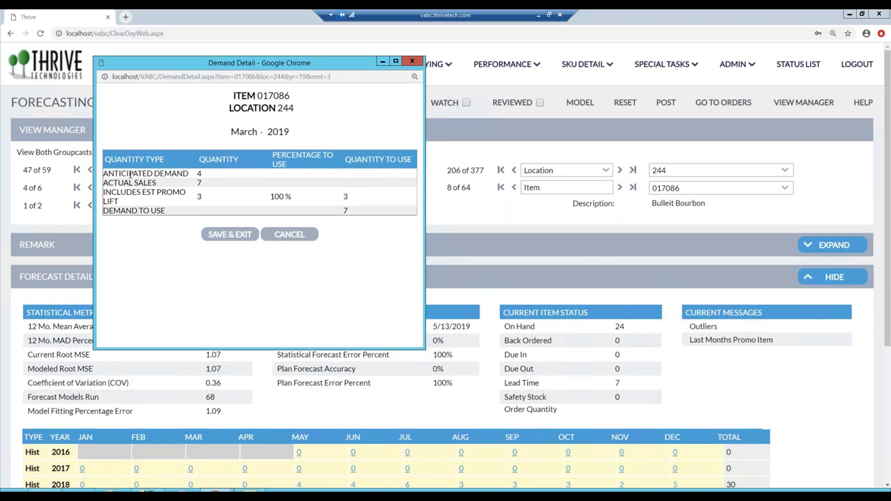
pyautogui.click(201, 184)
pyautogui.click(203, 197)
pyautogui.click(411, 61)
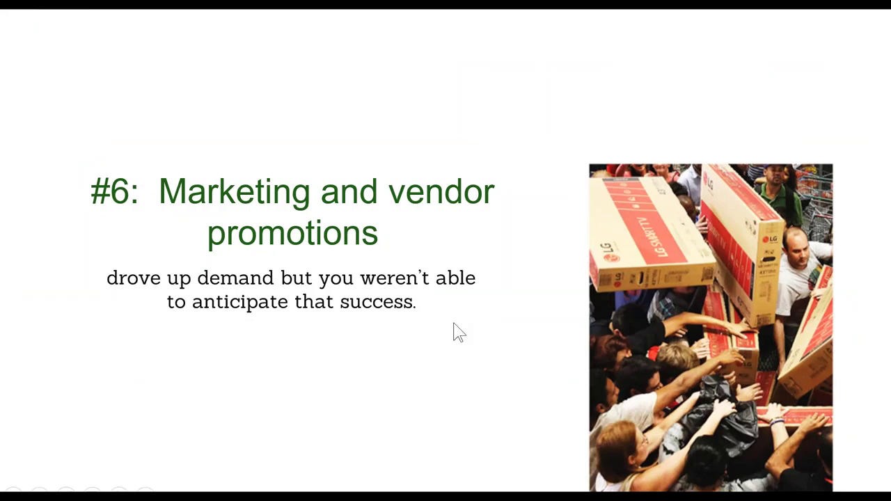
pyautogui.click(454, 328)
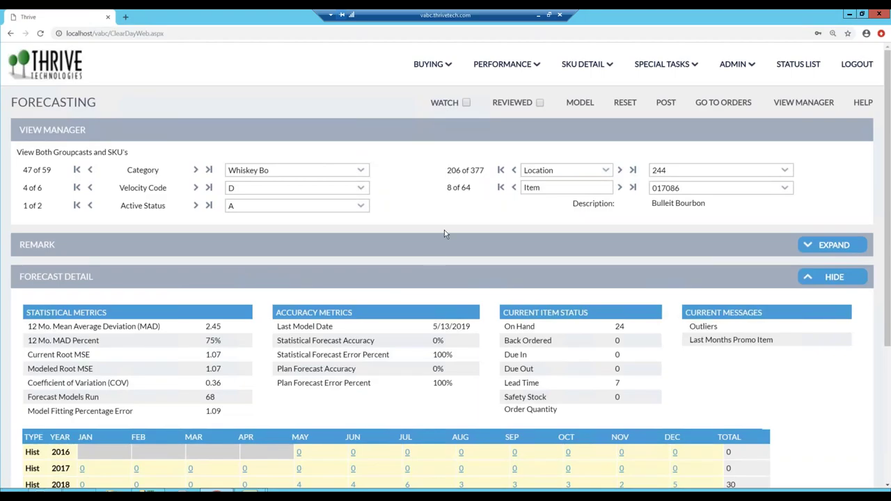
# Switch from the remote session to the local Thrive demo and open the Replenishment page for flame sensor 0130F00010 at location 02GR.
pyautogui.moveTo(539, 21)
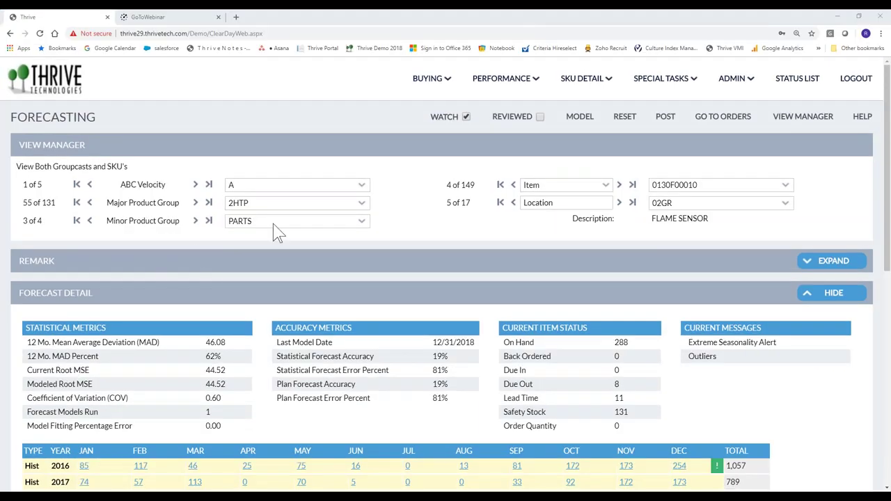
pyautogui.click(581, 78)
pyautogui.click(585, 133)
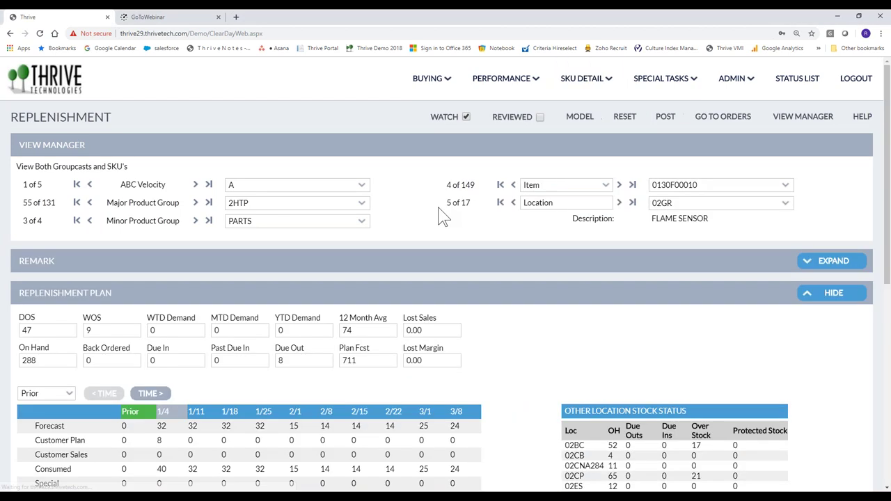
# Expand the flame sensor's Lead Time Detail and review its plan lead time, lead time forecast, deviation and purchase order receipt history.
pyautogui.scroll(-4, 514, 300)
pyautogui.scroll(-2, 513, 296)
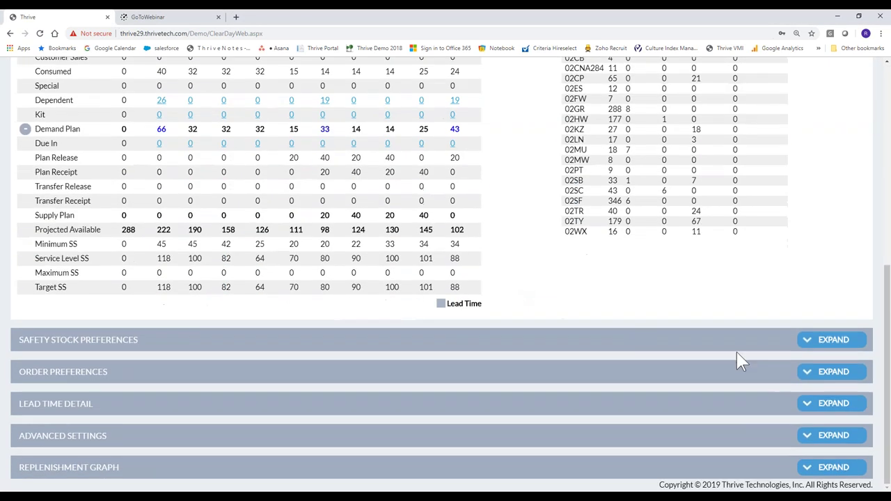
pyautogui.click(825, 409)
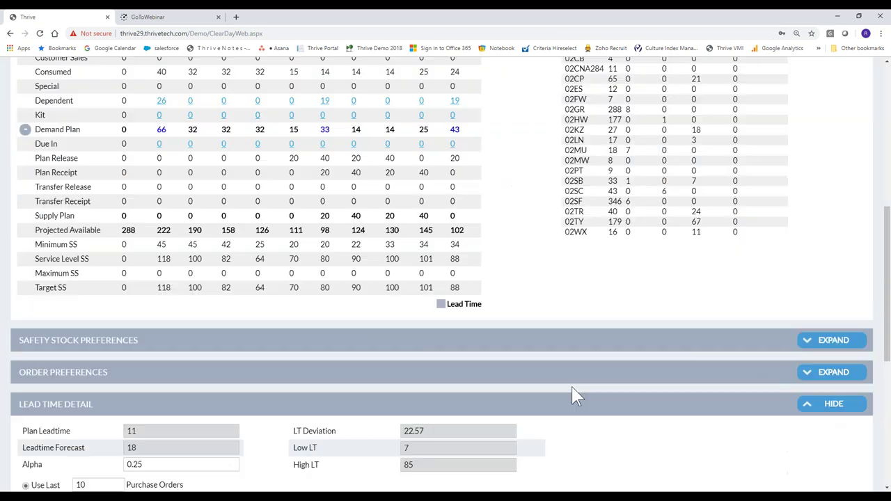
pyautogui.scroll(-3, 479, 471)
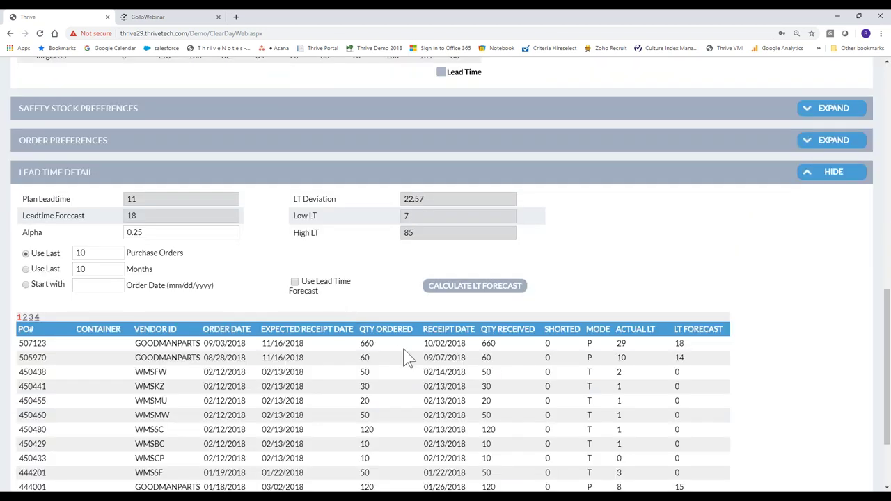
pyautogui.scroll(-1, 407, 357)
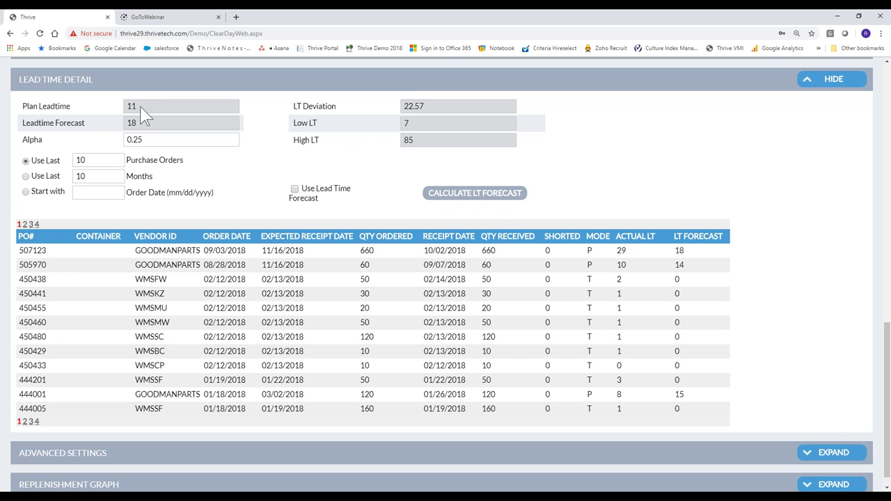
pyautogui.click(227, 180)
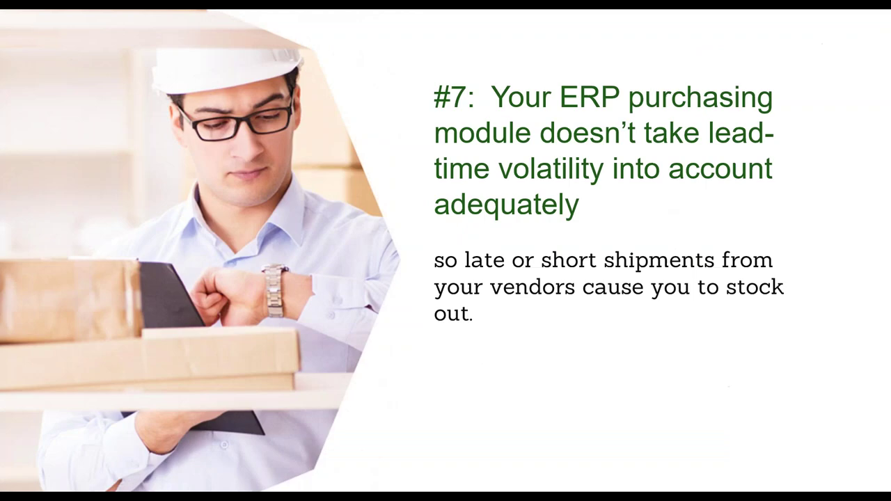
pyautogui.click(650, 372)
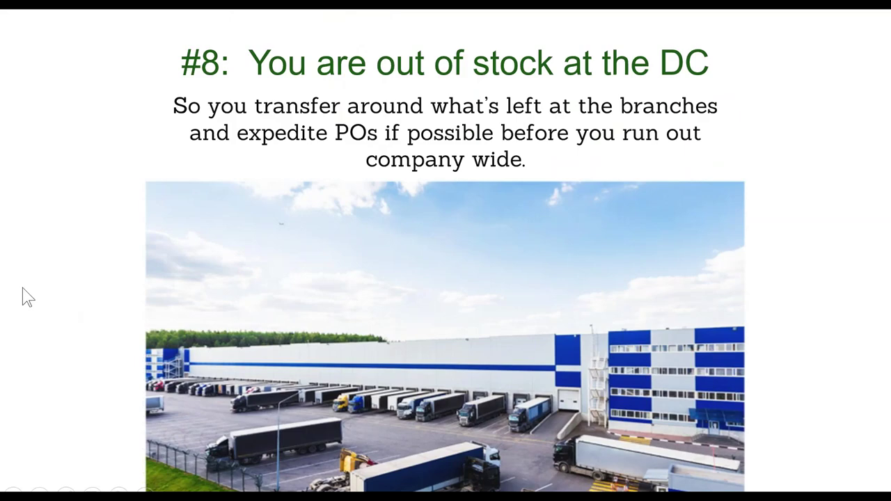